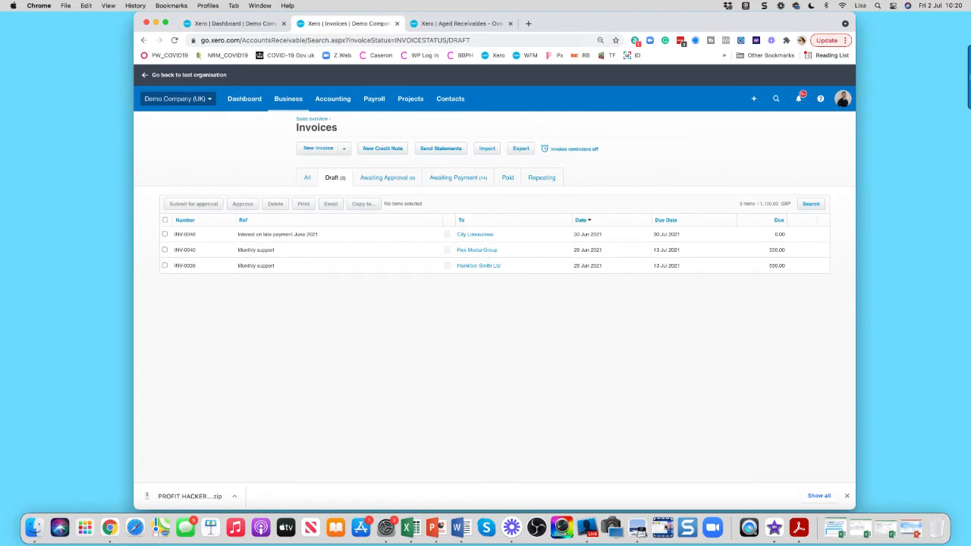
Review the Aged Receivables - Over 45 Days report through to its totals, checking each contact's overdue invoices.
left_click(461, 24)
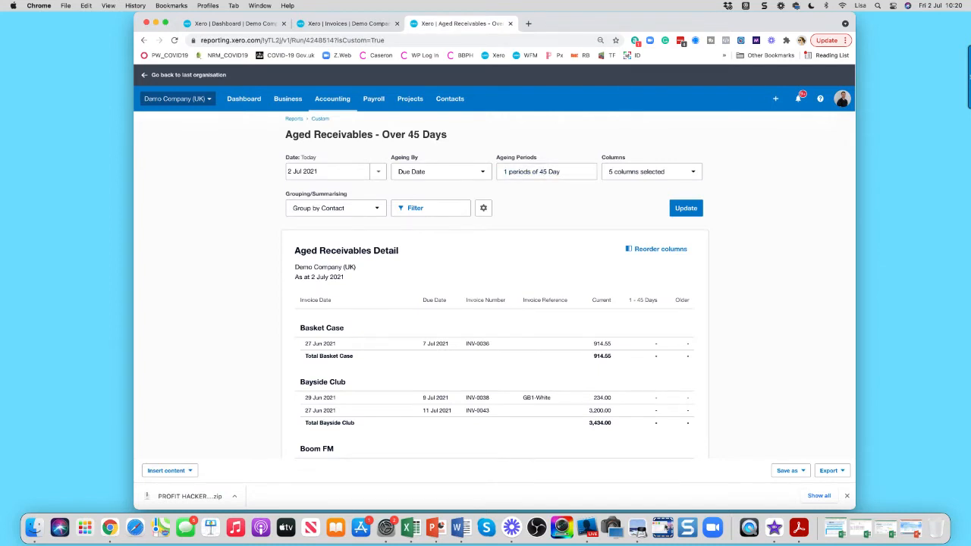
scroll(494, 262, "down", 3)
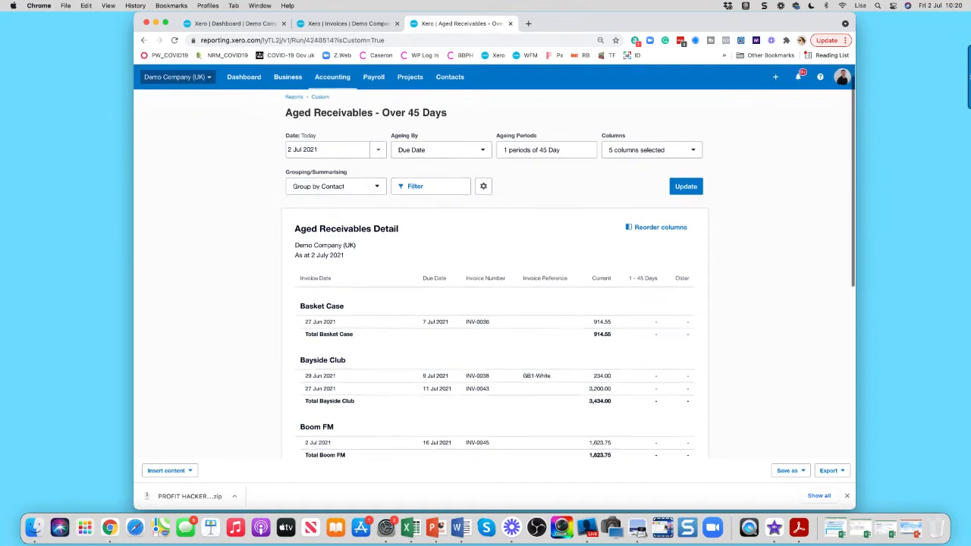
scroll(494, 262, "down", 3)
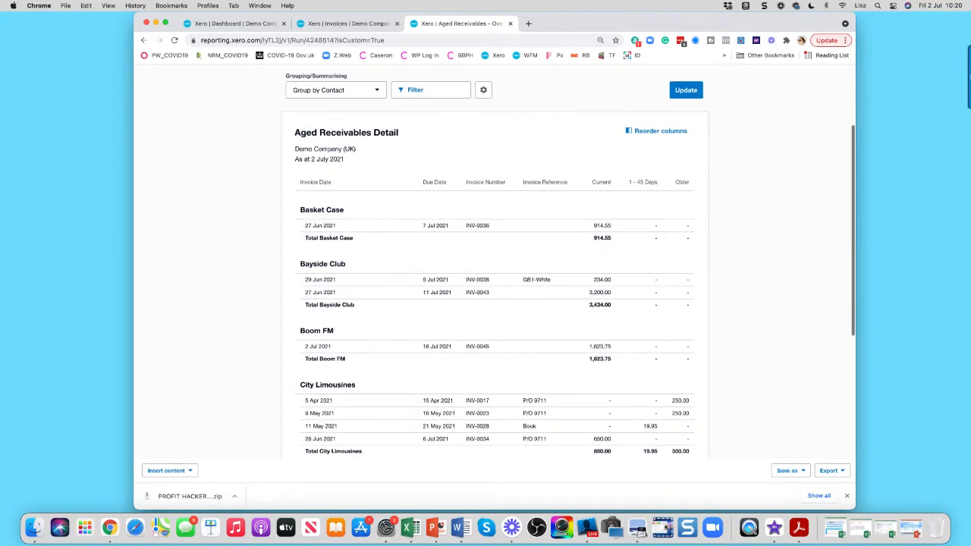
scroll(495, 262, "down", 3)
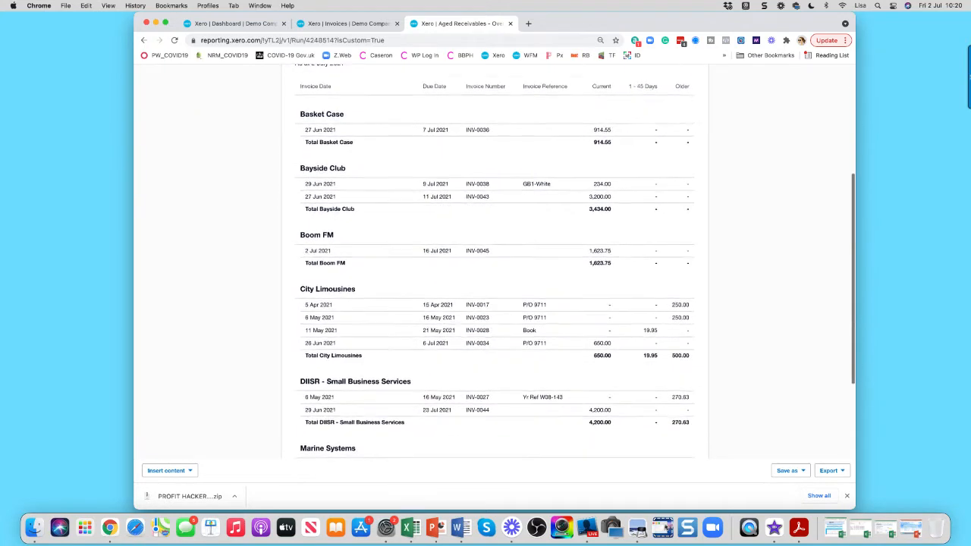
scroll(495, 326, "up", 1)
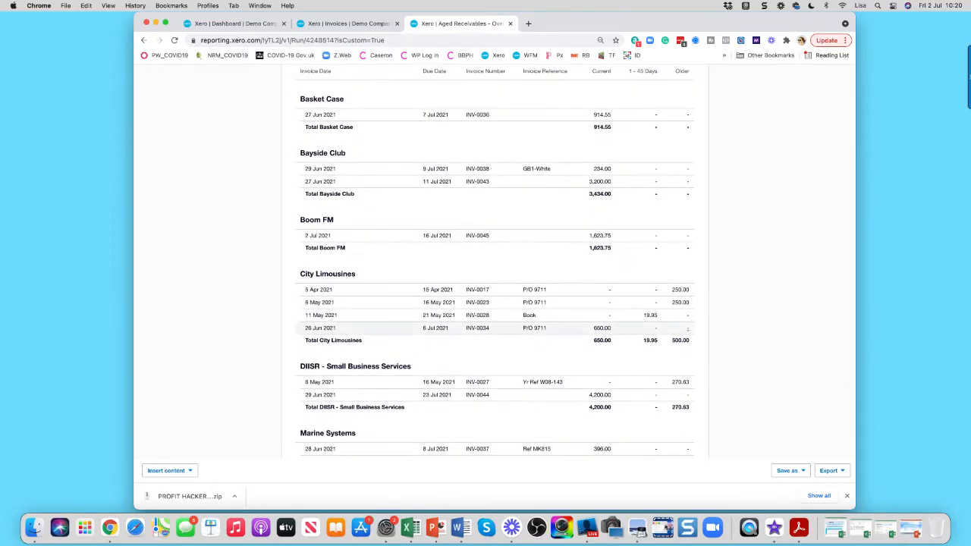
scroll(680, 325, "down", 2)
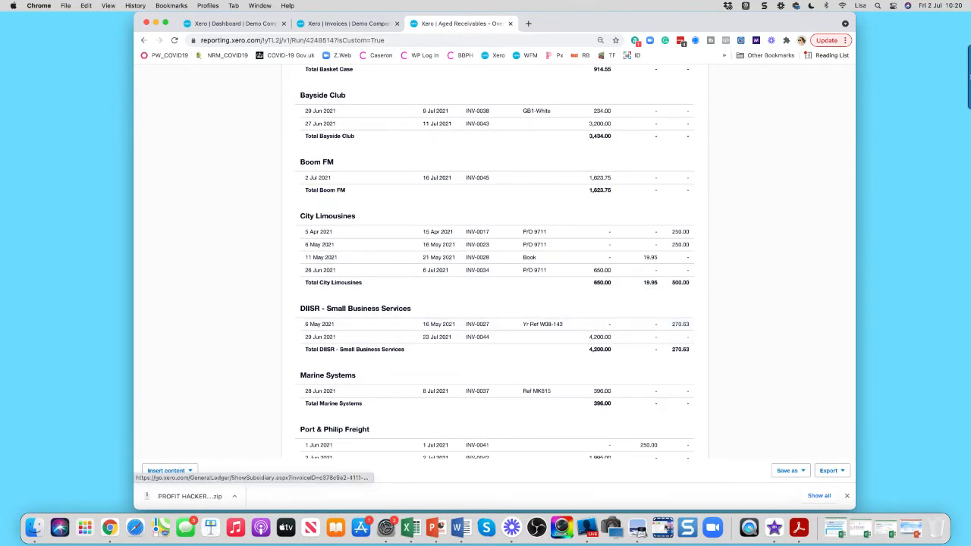
scroll(495, 265, "down", 4)
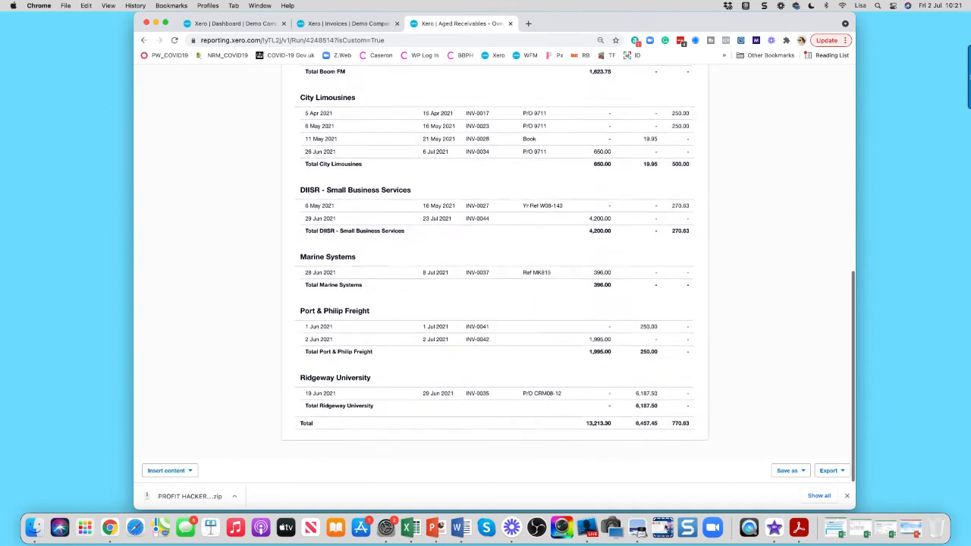
scroll(495, 265, "up", 12)
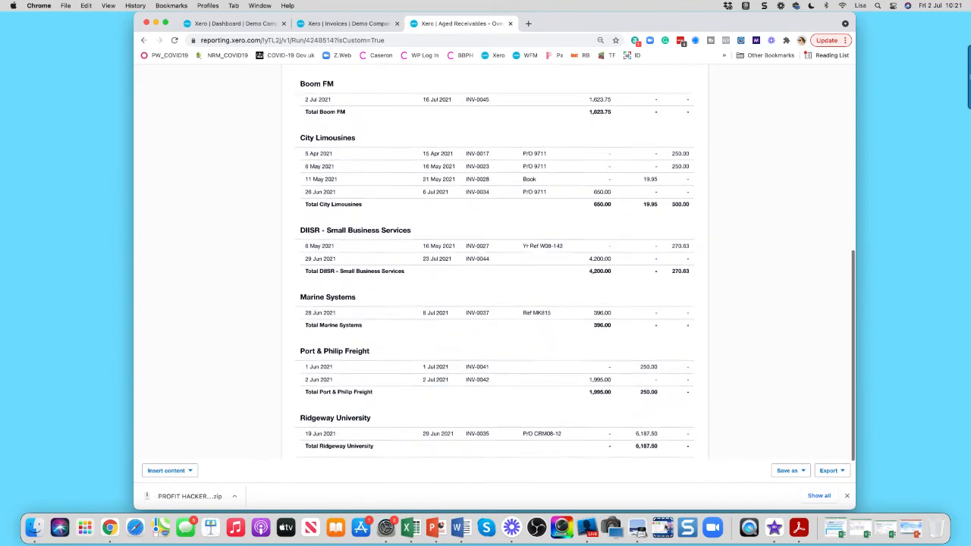
scroll(494, 266, "up", 2)
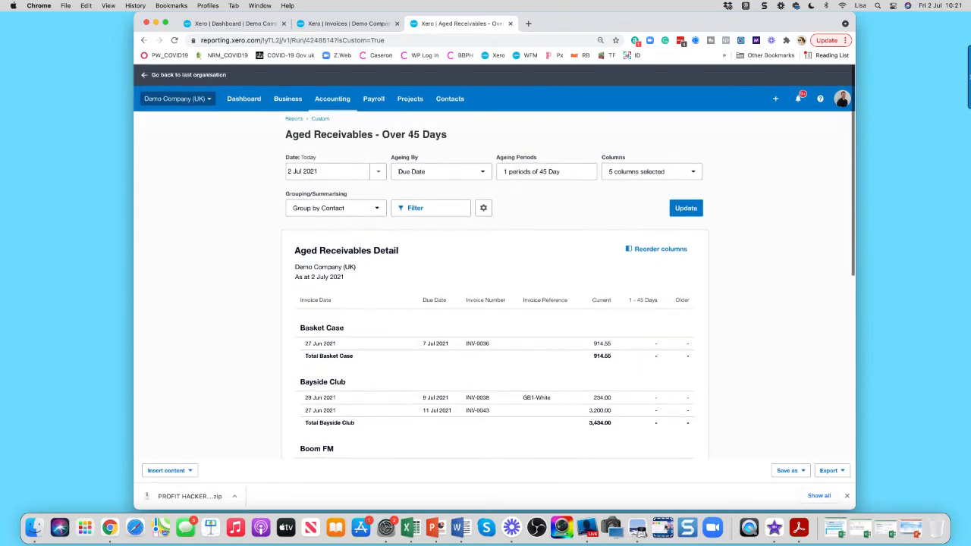
scroll(495, 265, "down", 3)
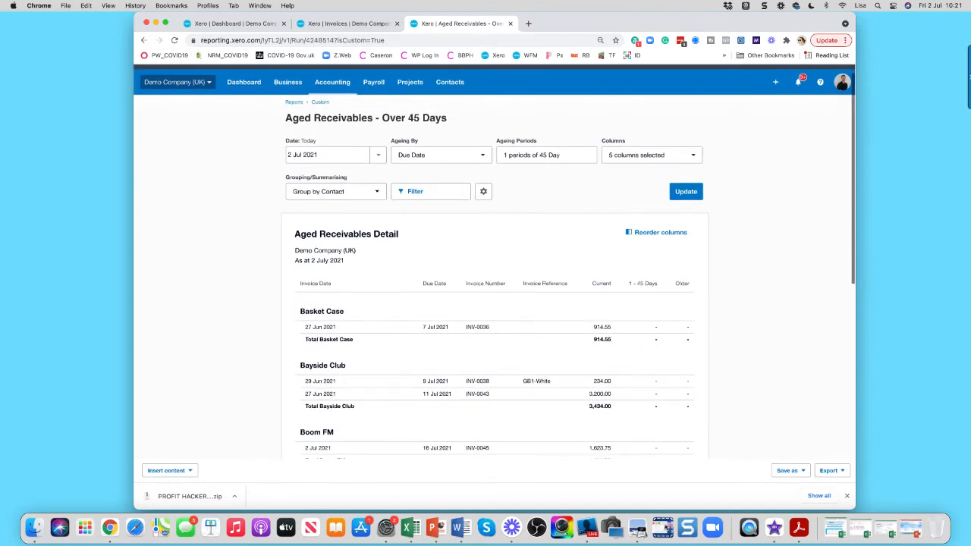
scroll(494, 266, "down", 6)
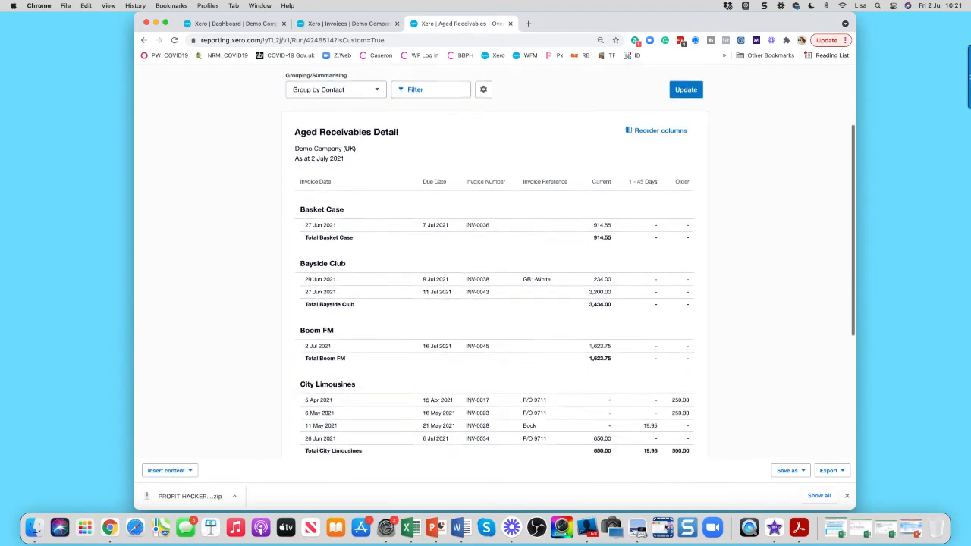
scroll(494, 266, "down", 4)
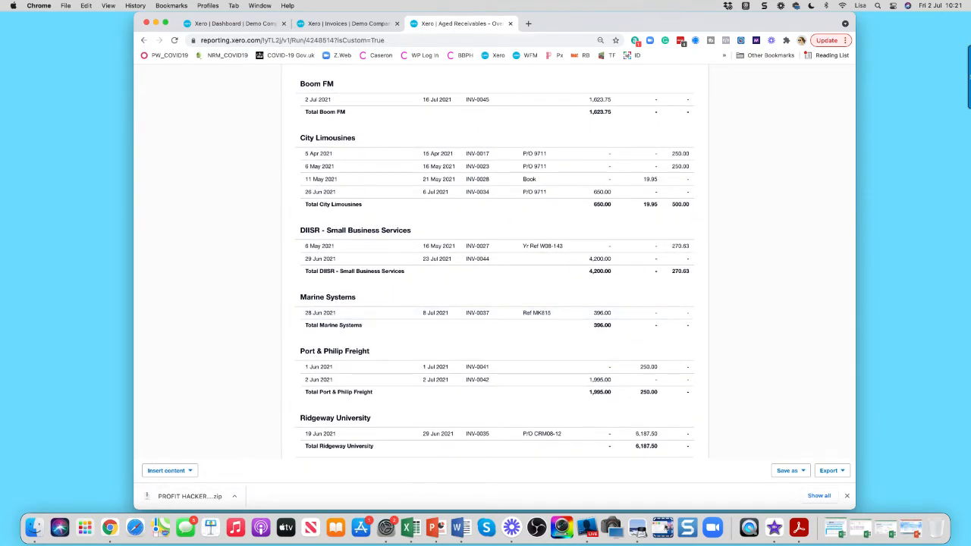
scroll(494, 337, "down", 1)
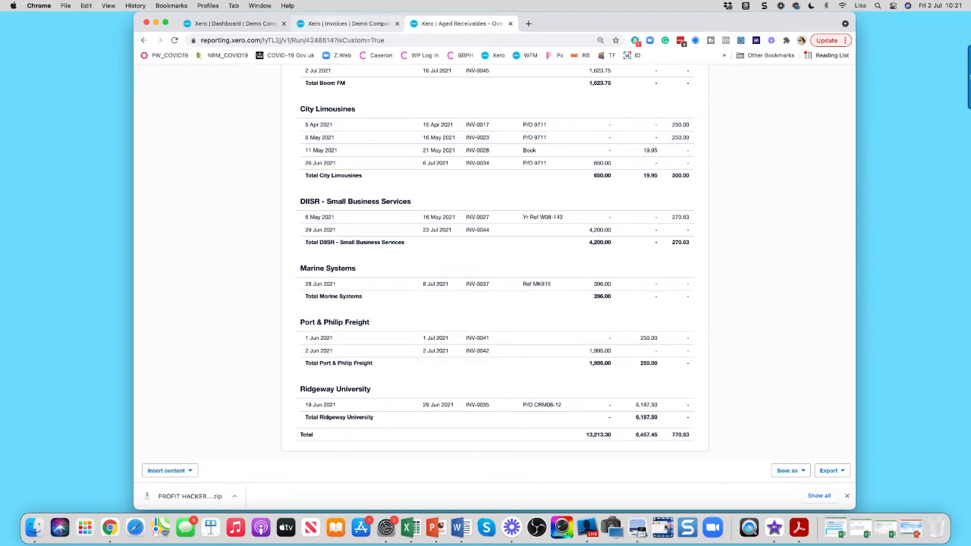
Inspect the repeating invoice template for City Limousines and close it without saving.
left_click(345, 23)
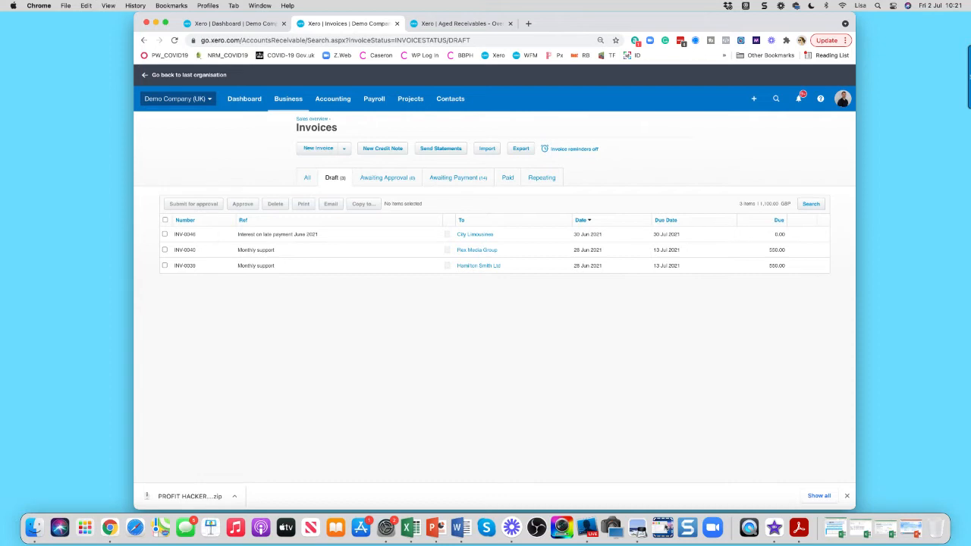
left_click(541, 177)
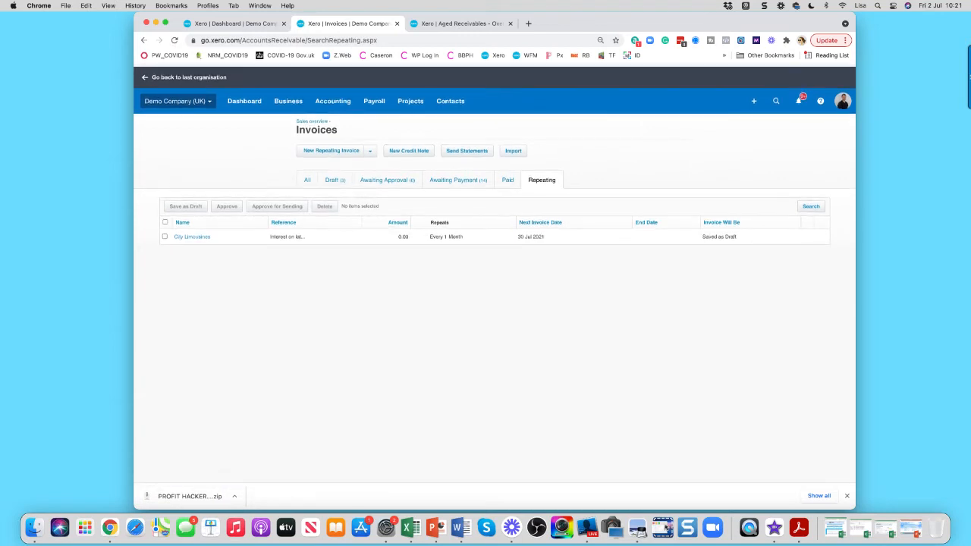
left_click(191, 235)
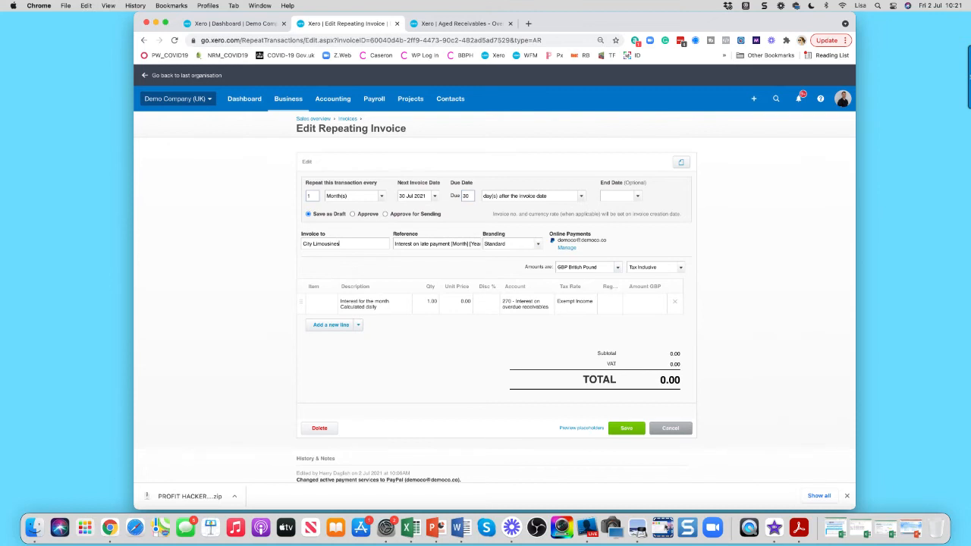
left_click(679, 428)
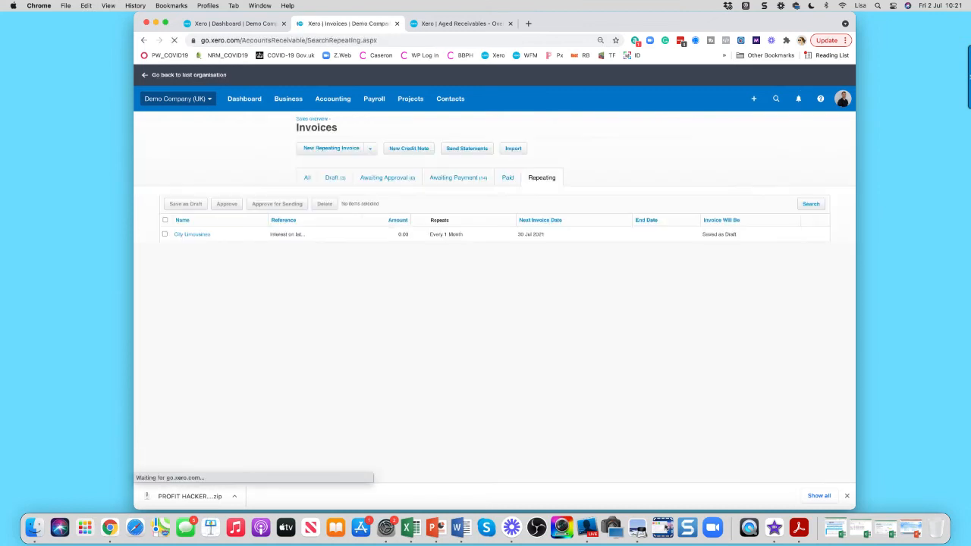
Open the City Limousines draft invoice and set its interest line to quantity 10 and unit price 2.70.
left_click(334, 178)
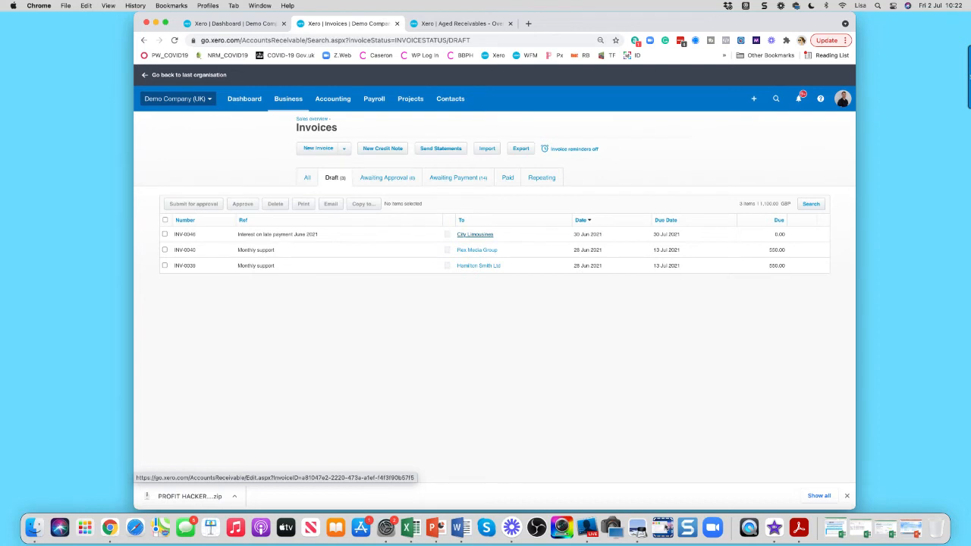
left_click(475, 234)
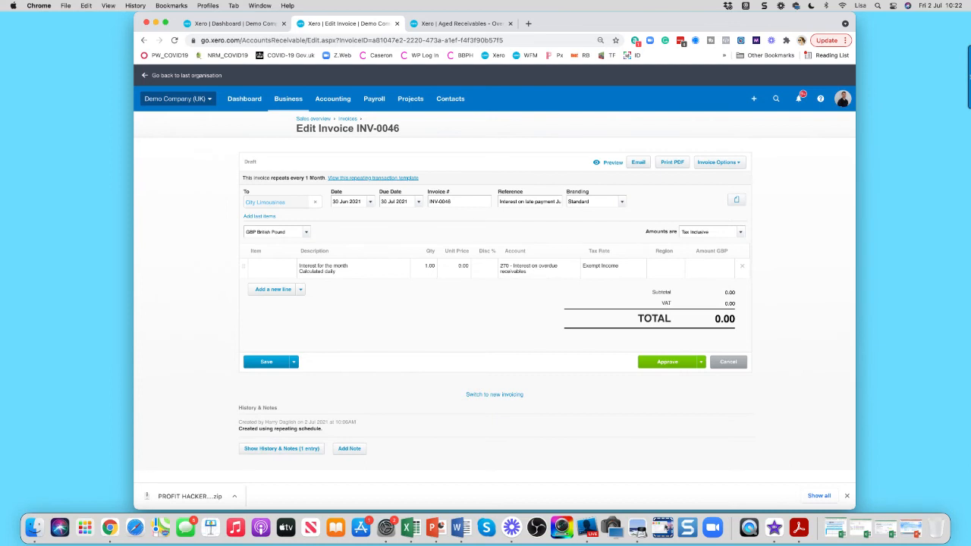
left_click(433, 265)
key("Return")
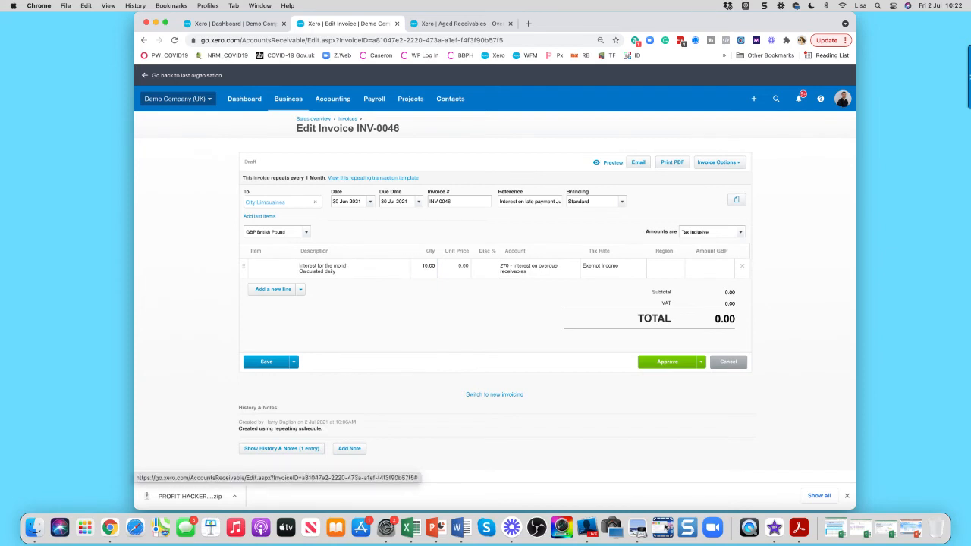
left_click(455, 266)
type("2")
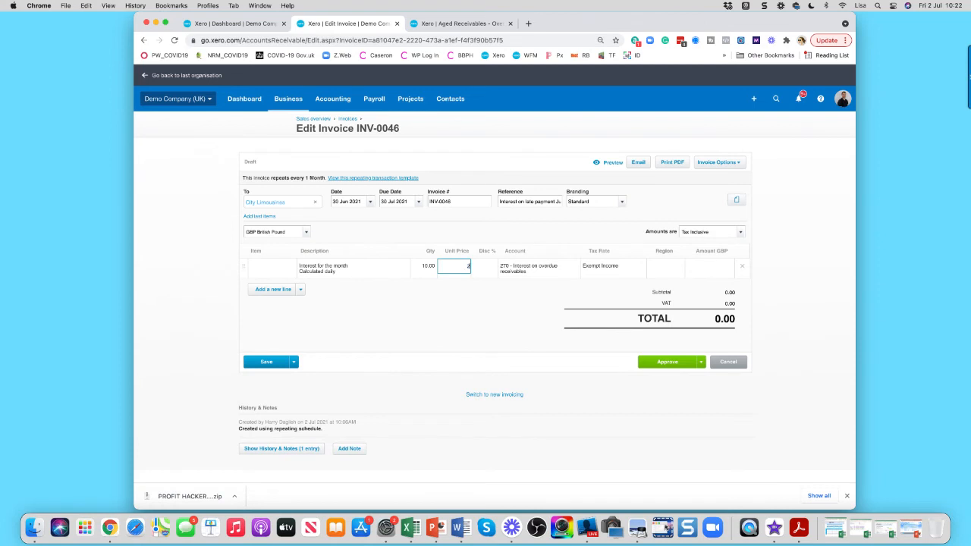
type(".7")
key("Return")
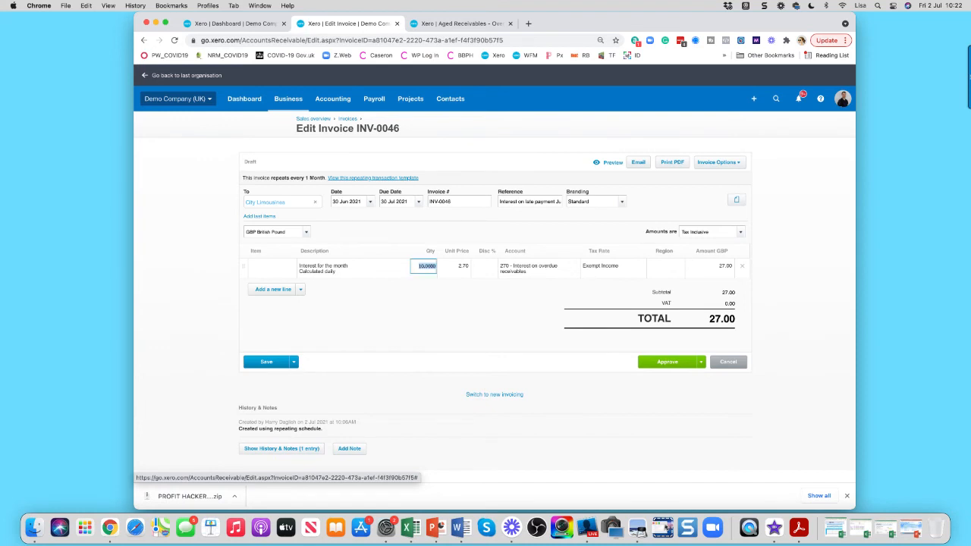
Change the quantity of the monthly interest line to 30.
left_click(426, 266)
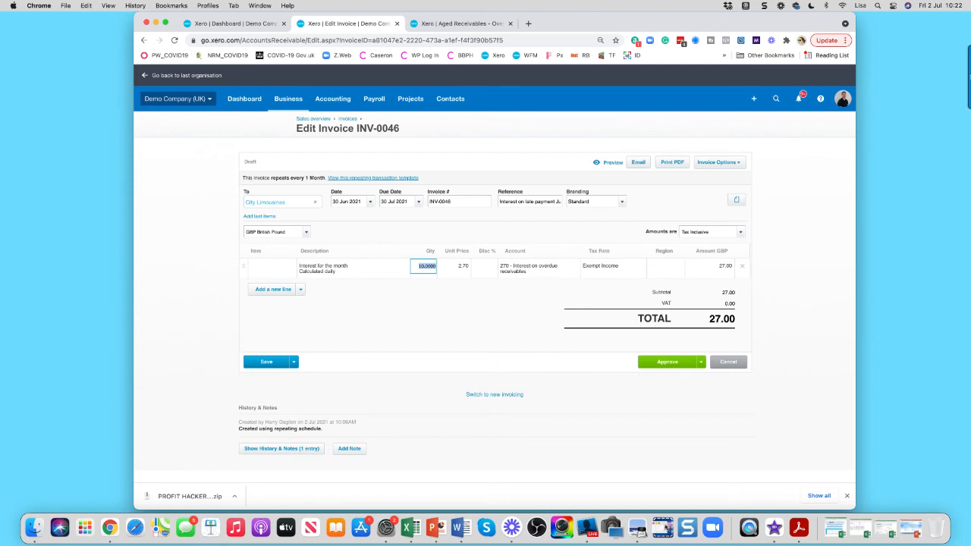
type("30")
key("Return")
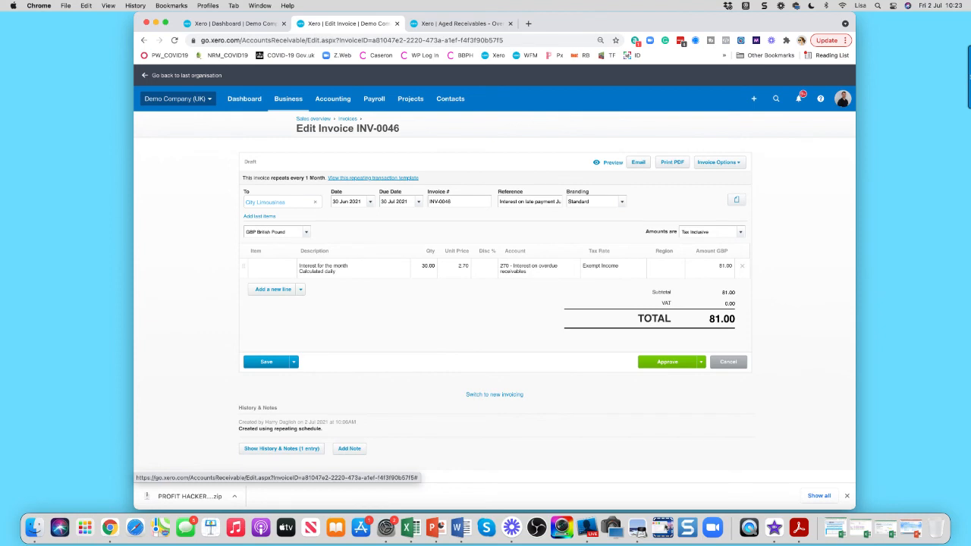
Add a new invoice line described as "Compensation fee" with a quantity of 1.
left_click(273, 288)
type("Compensation fee")
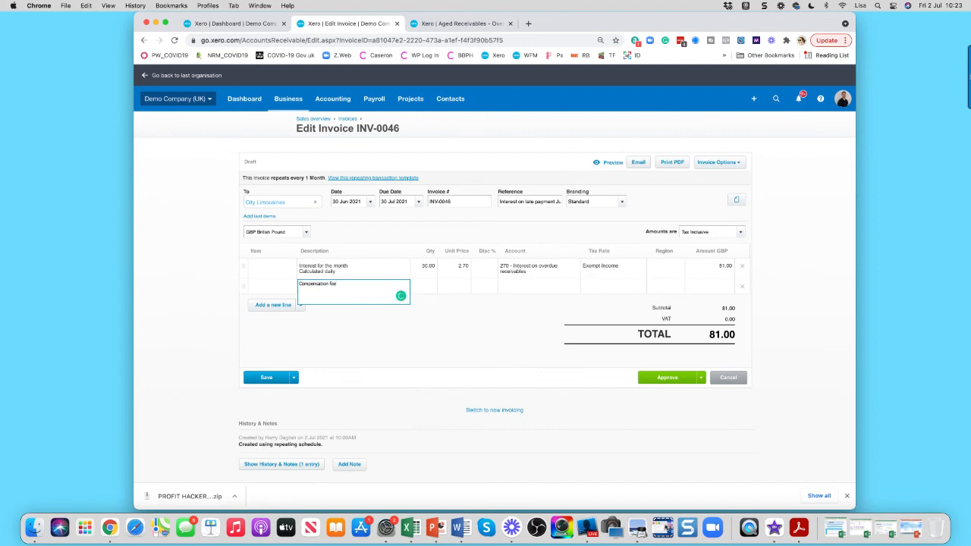
left_click(429, 288)
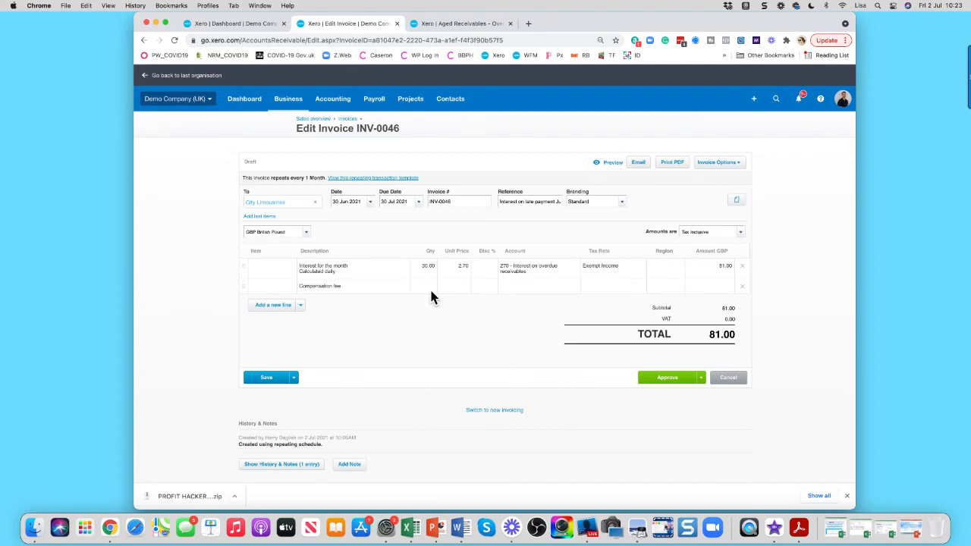
type("1")
key("Tab")
key("Tab")
key("Tab")
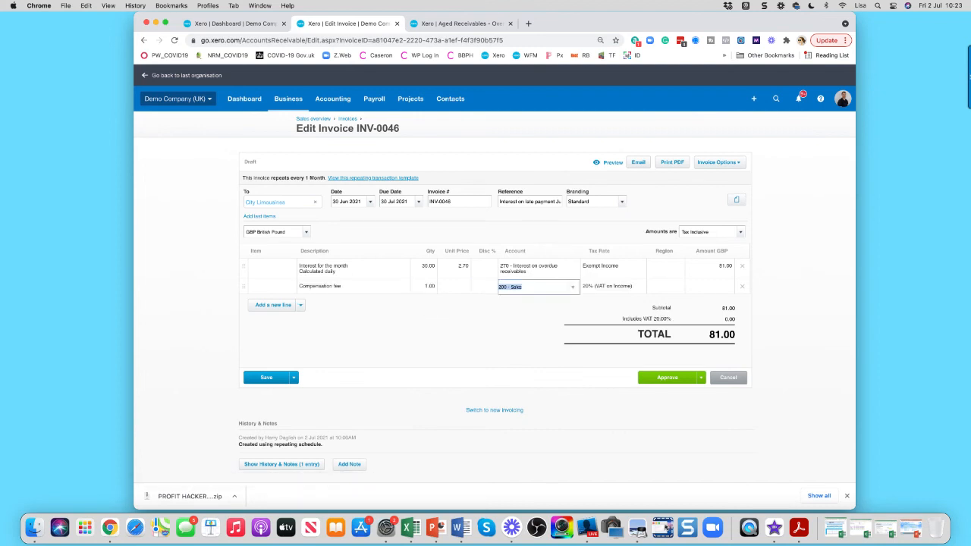
Assign the compensation fee line to account 271 - Debt recovery costs and set its unit price to 40.
left_click(572, 287)
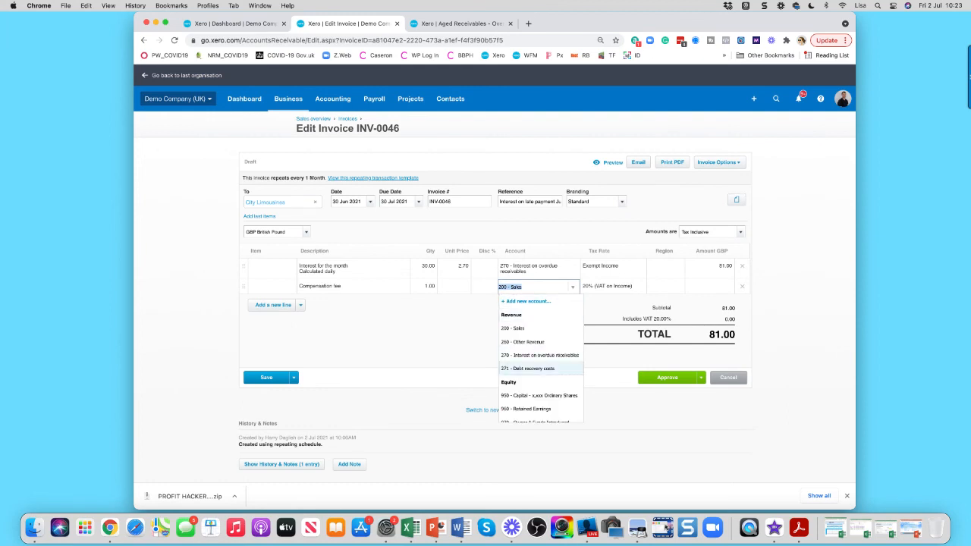
left_click(538, 368)
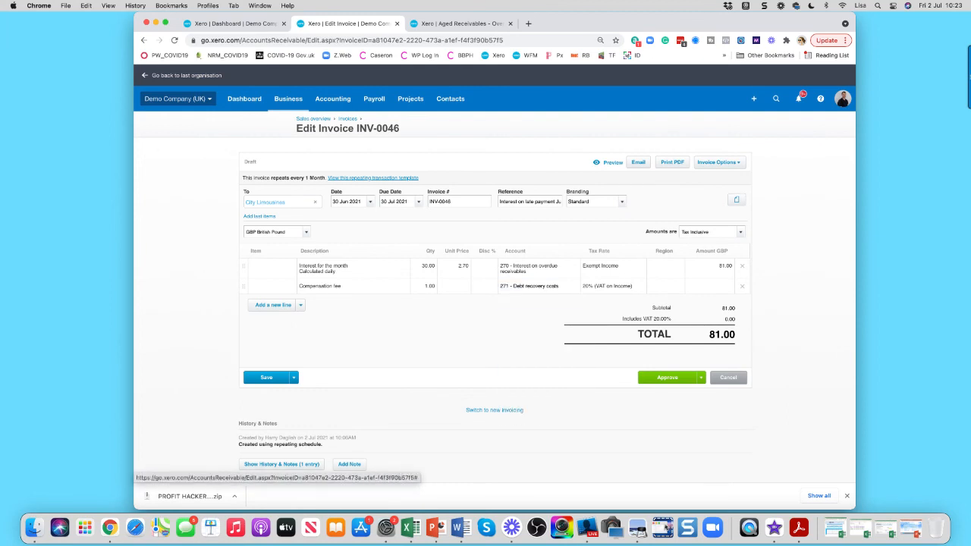
left_click(453, 286)
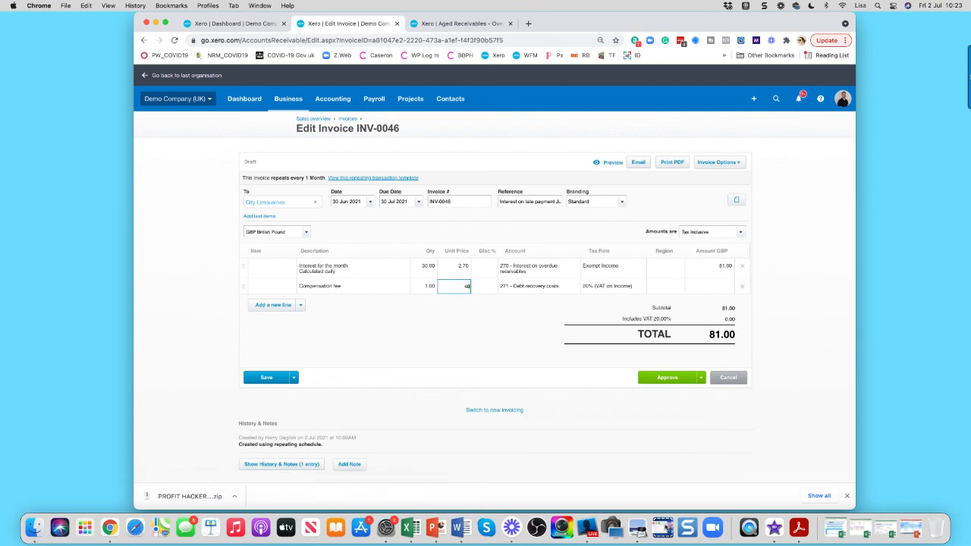
key("Return")
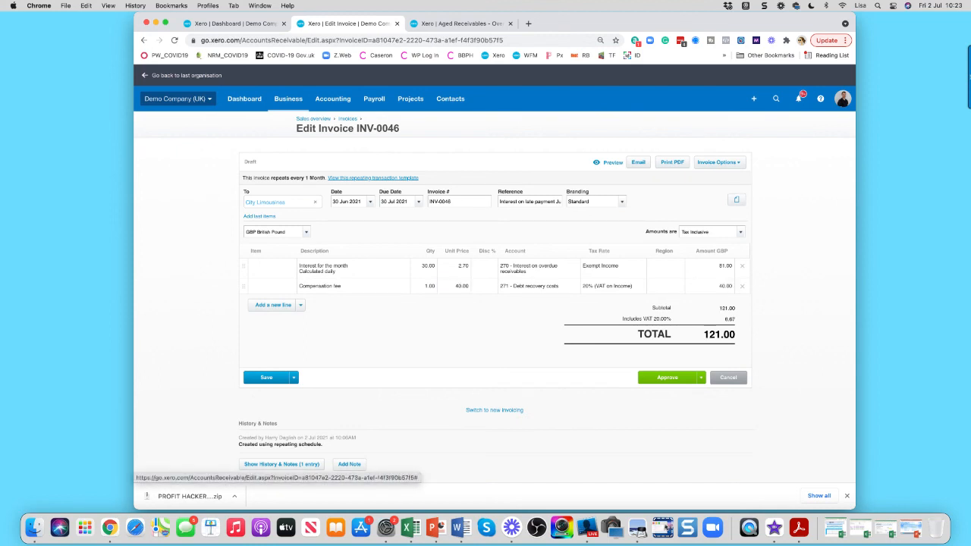
Set the invoice amounts to Tax Exclusive.
left_click(740, 232)
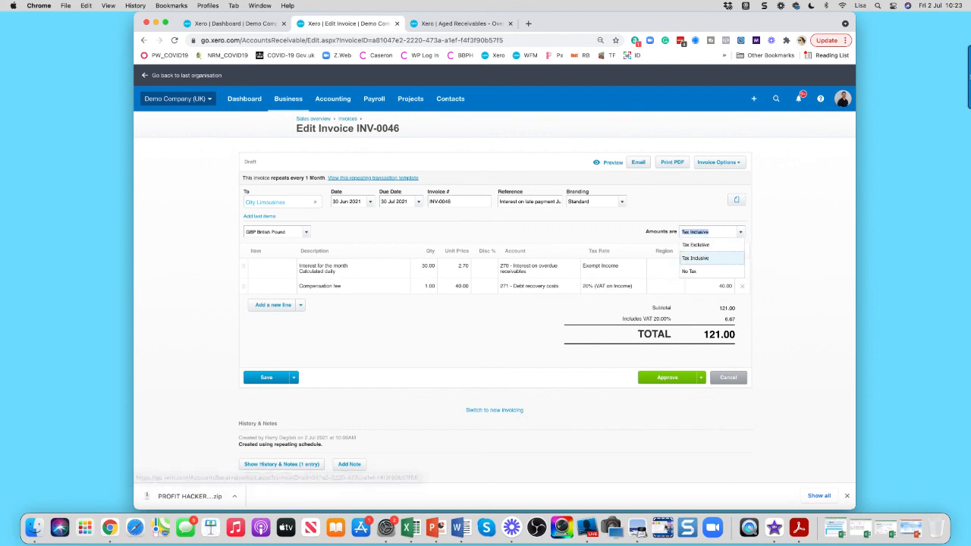
key("Return")
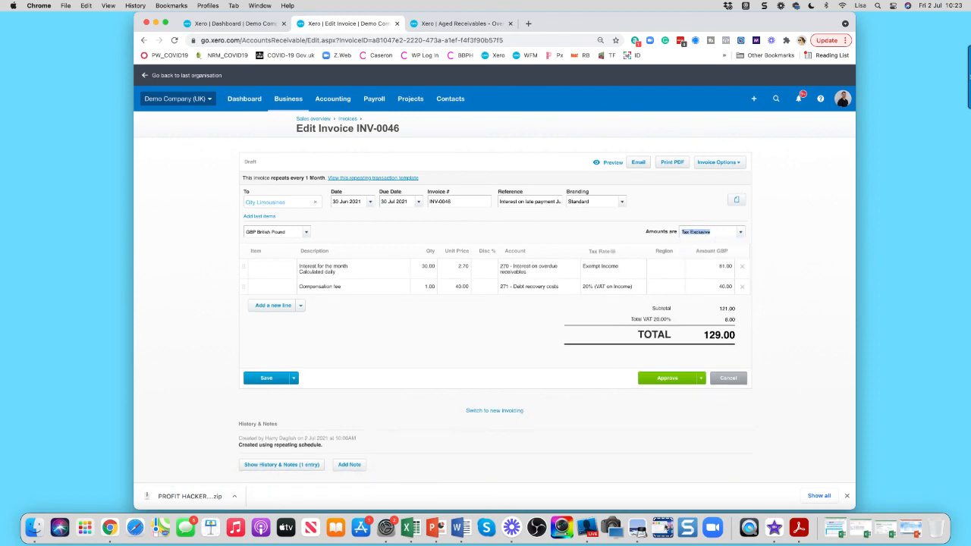
key("Tab")
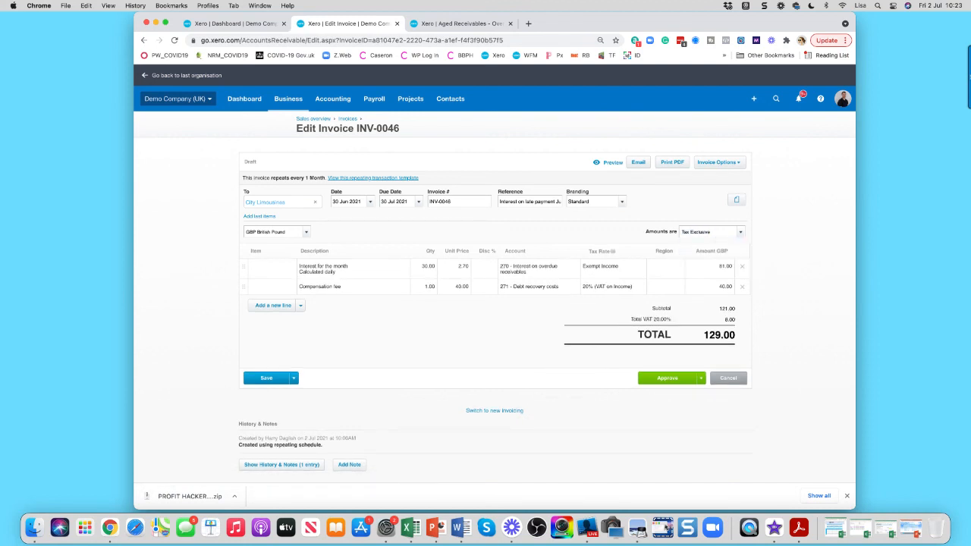